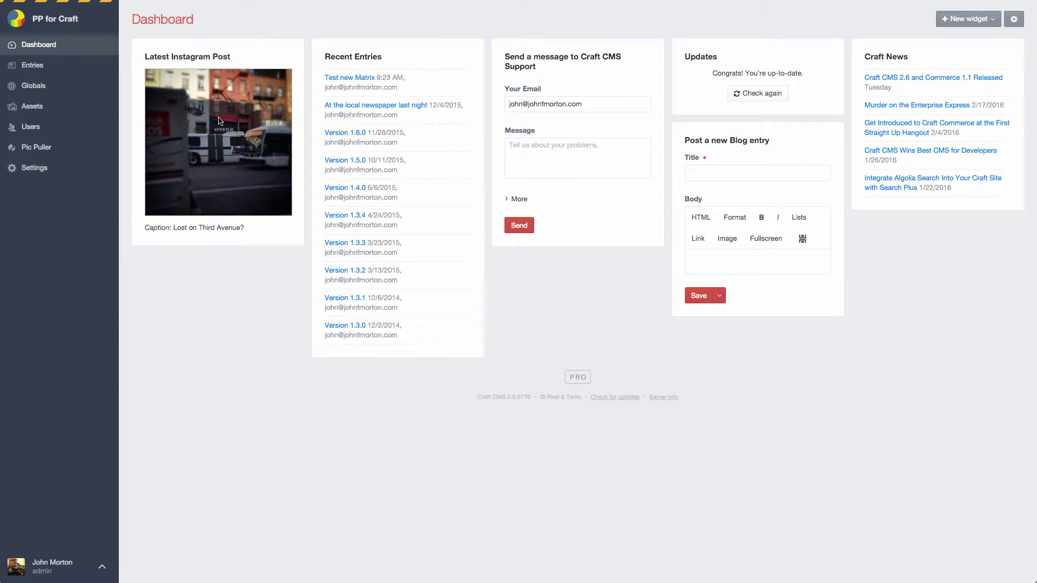
# Inspect the Instagram image ID in 'Pic Puller is easy to use', then open 'Test new Matrix'
pyautogui.click(41, 70)
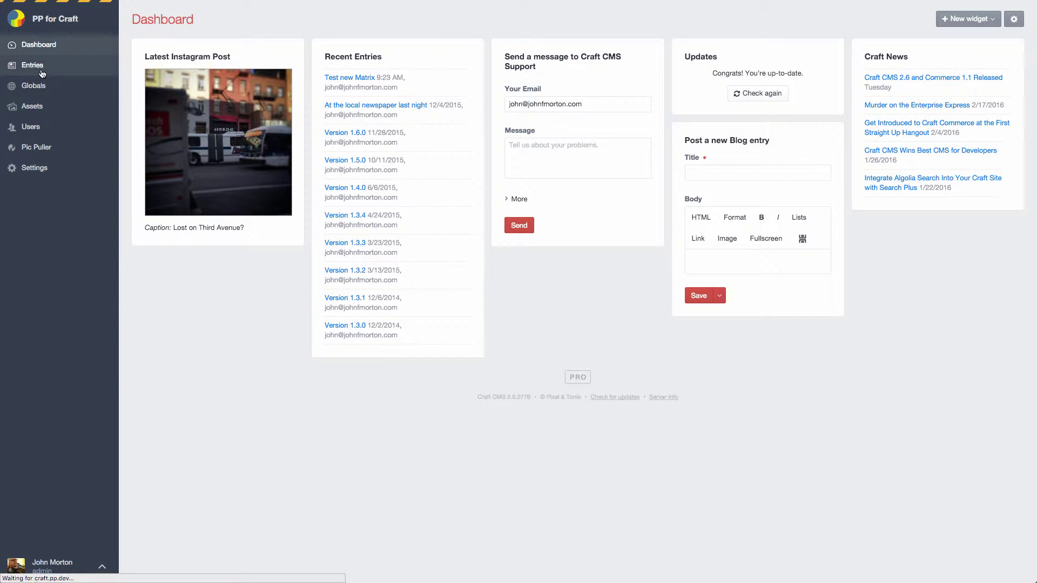
pyautogui.click(300, 156)
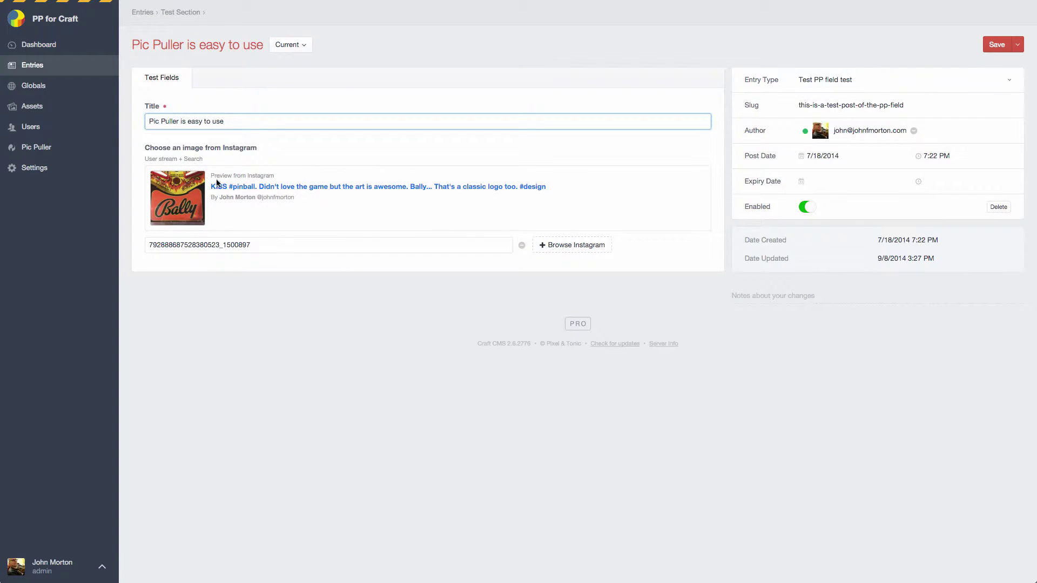
pyautogui.click(256, 242)
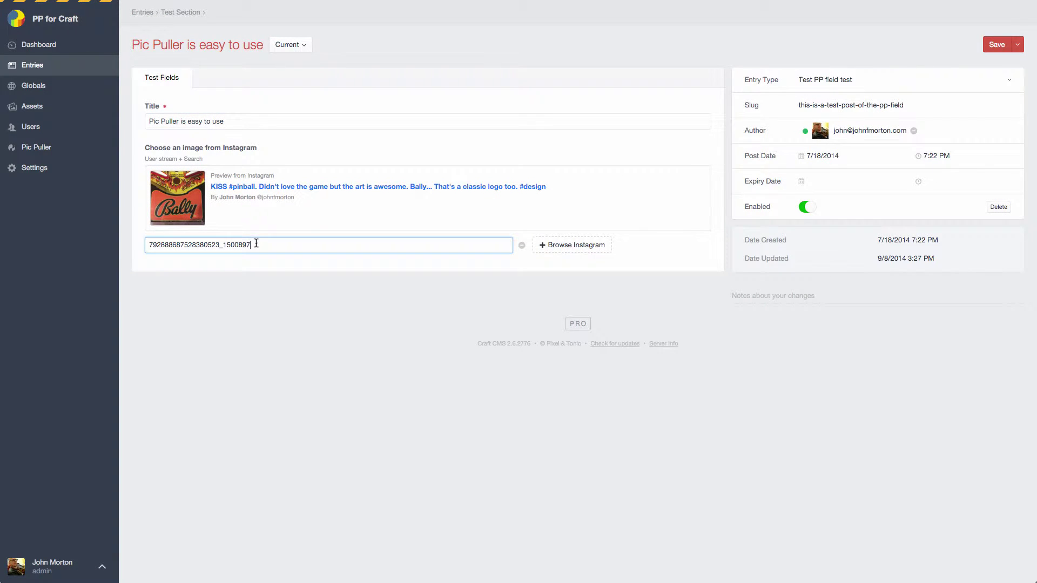
pyautogui.doubleClick(255, 242)
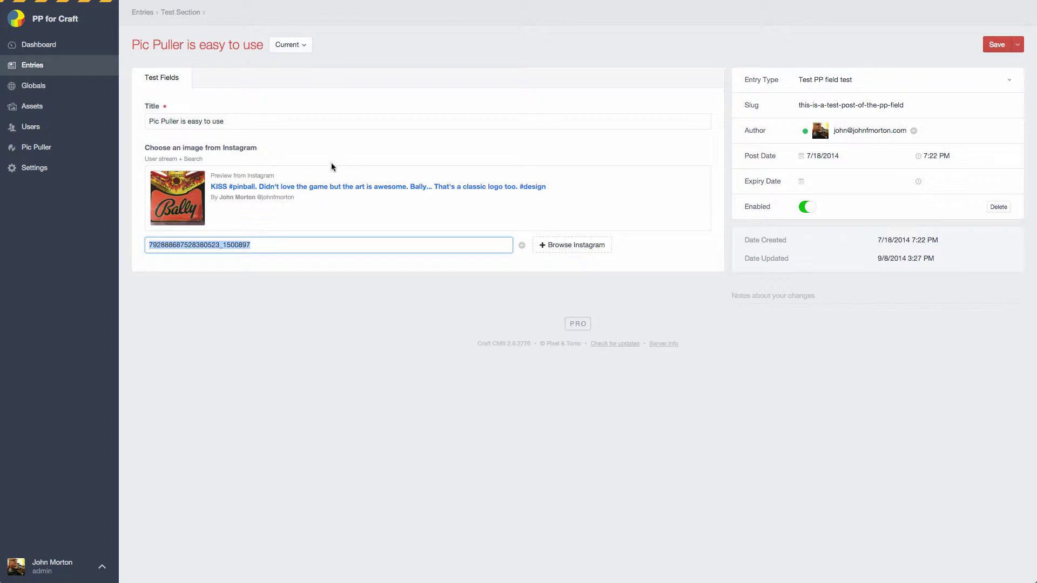
pyautogui.click(33, 65)
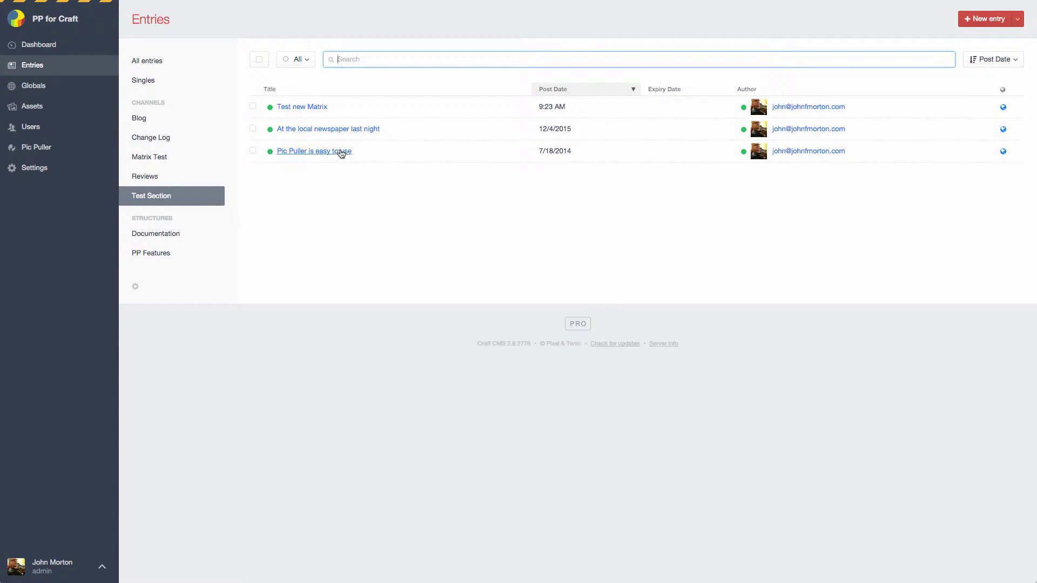
pyautogui.click(302, 108)
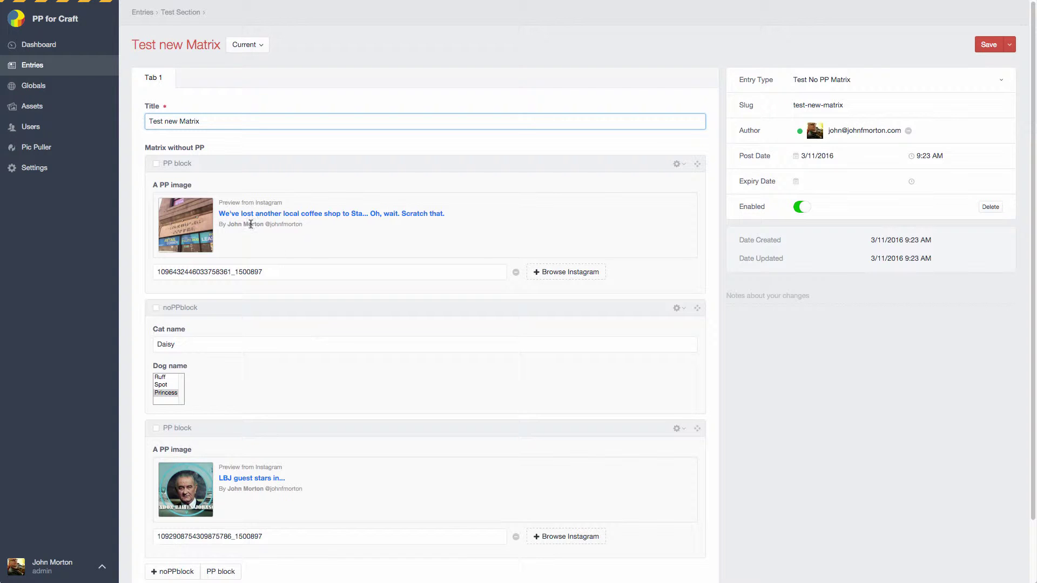
# Review Pic Puller's Set Up status and its two Instagram-authorized users, then return to the dashboard
pyautogui.click(50, 68)
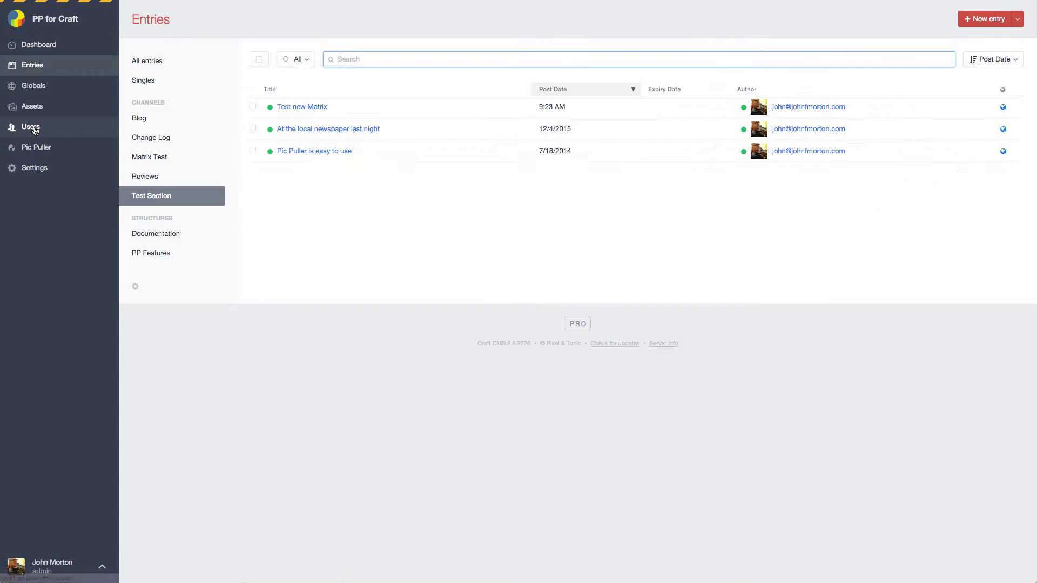
pyautogui.click(33, 147)
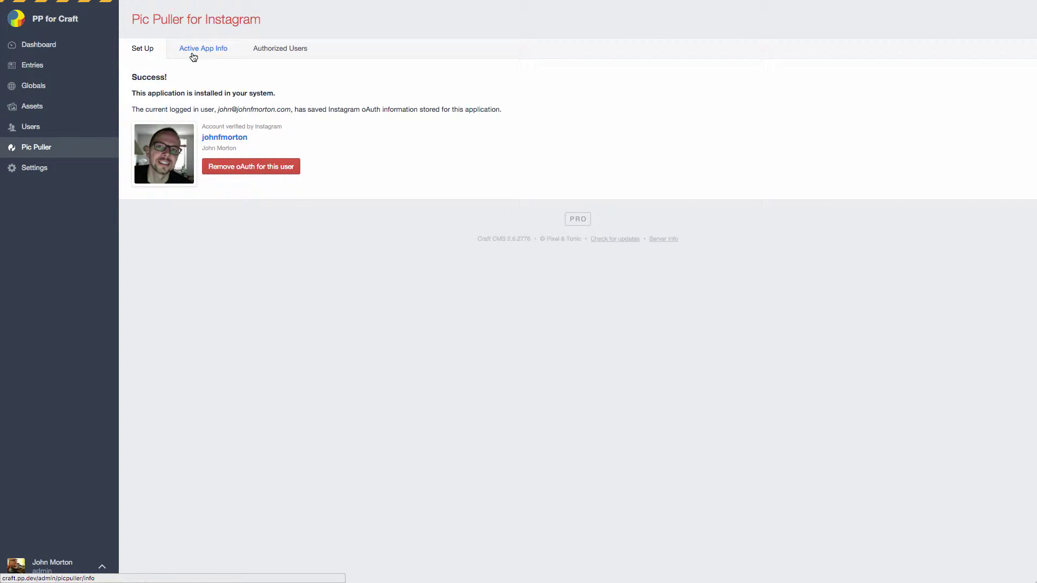
pyautogui.click(296, 56)
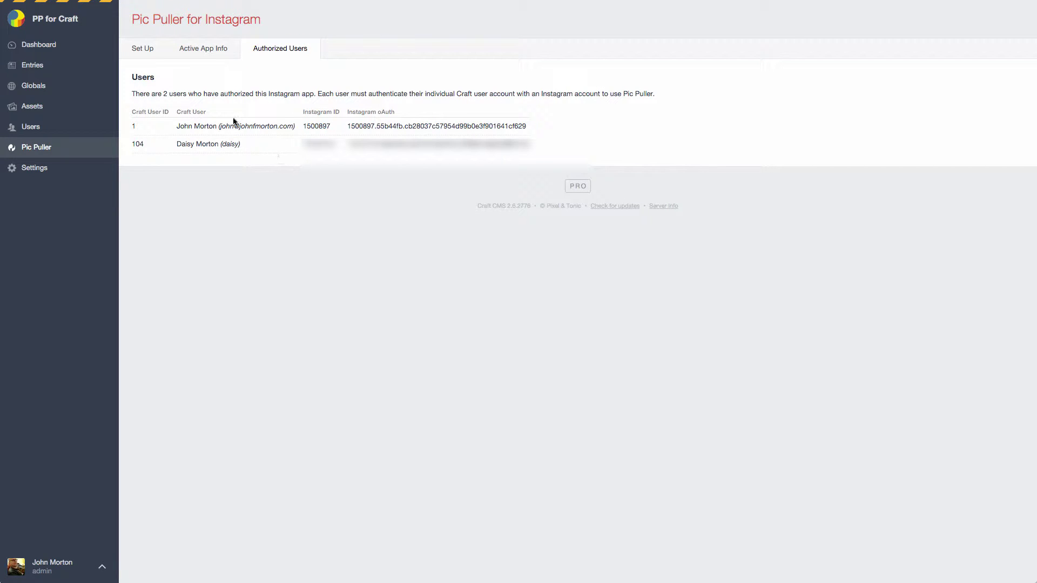
pyautogui.click(144, 50)
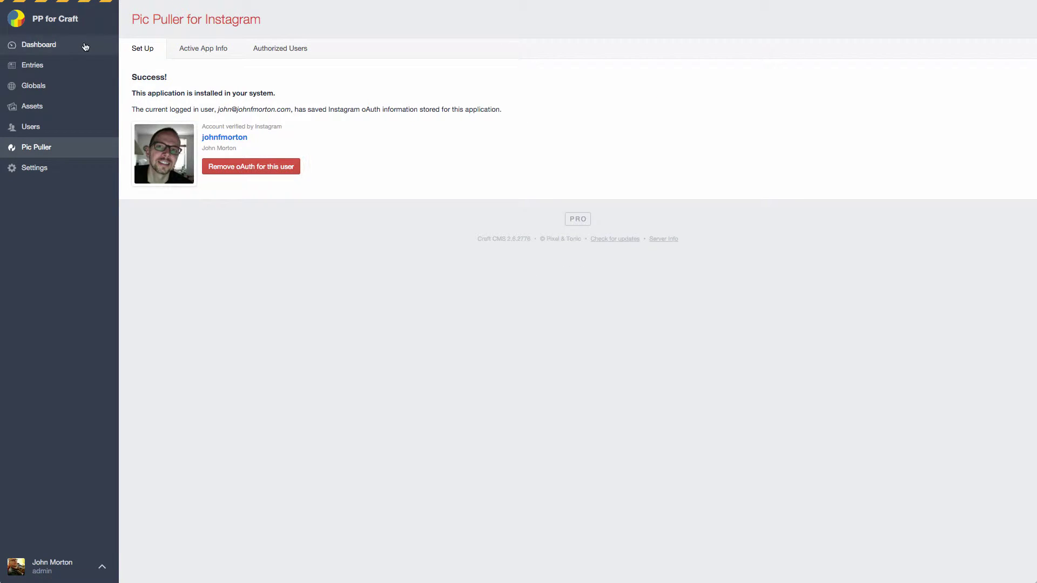
pyautogui.click(44, 48)
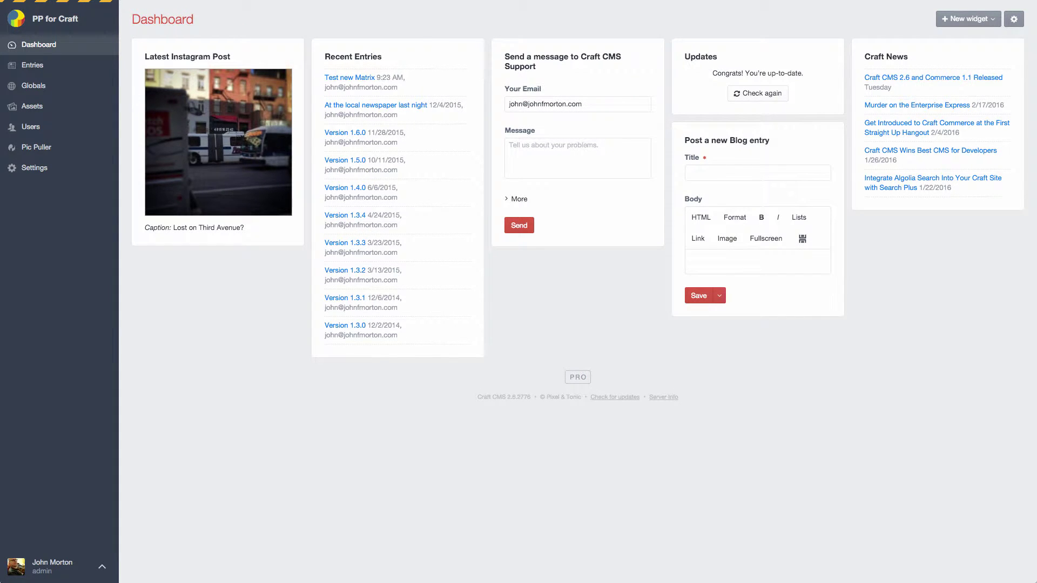
# Trash the old picpuller plugin folder, move the Pic Puller 2 folder into plugins, and return to Craft
pyautogui.press('super+Tab')
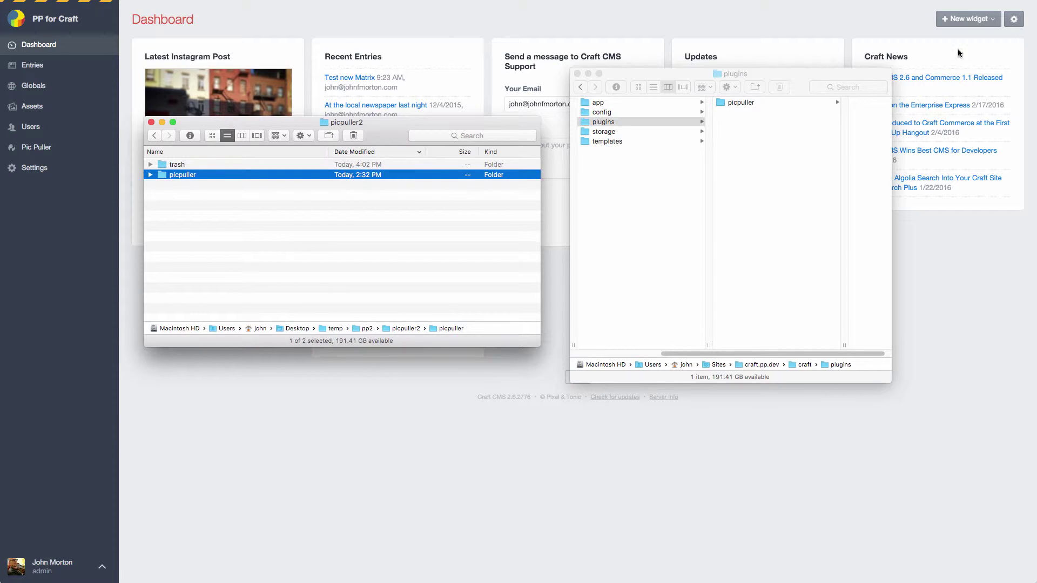
pyautogui.click(751, 168)
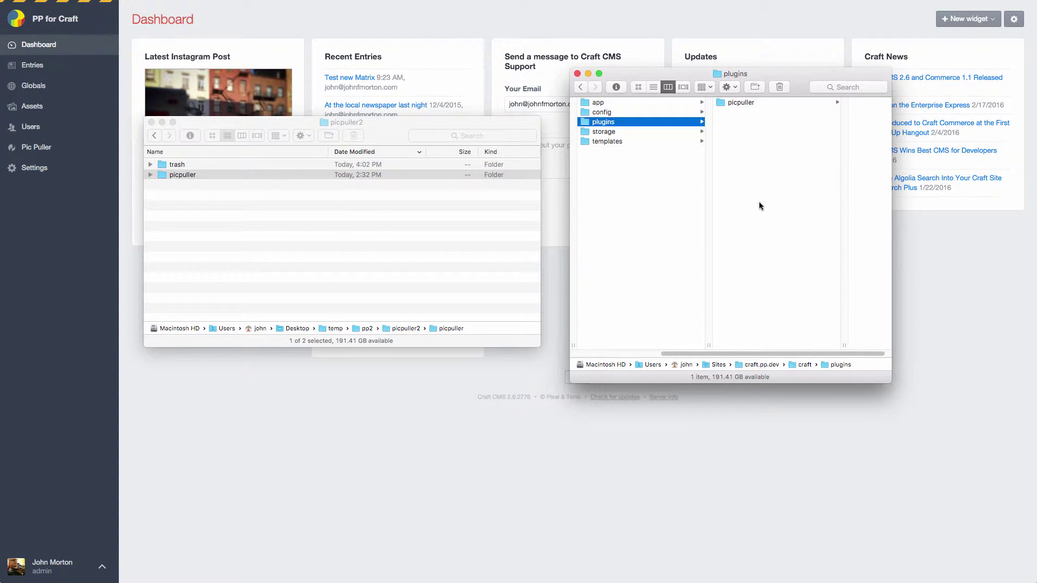
pyautogui.click(426, 222)
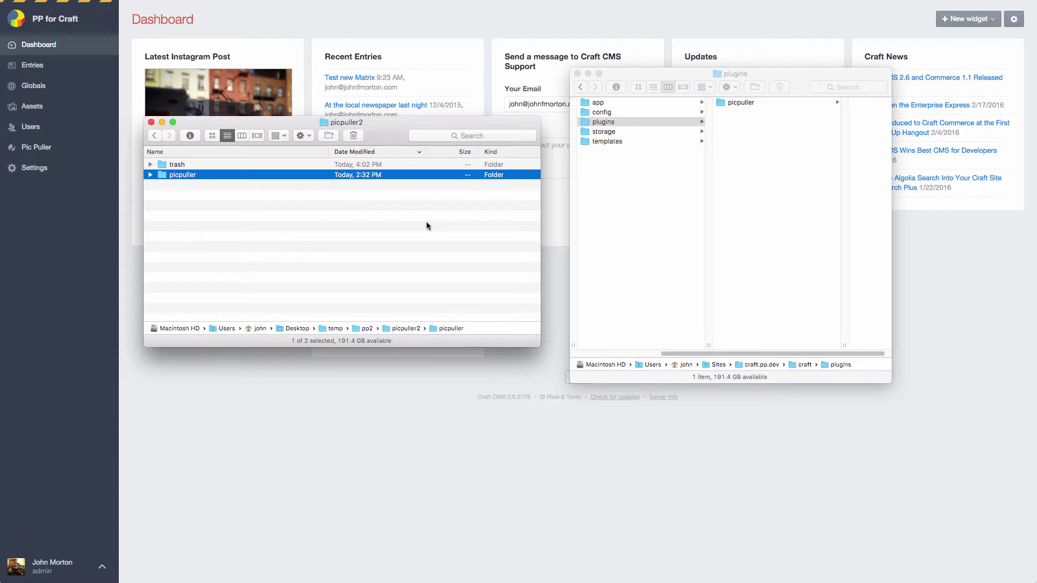
pyautogui.click(769, 140)
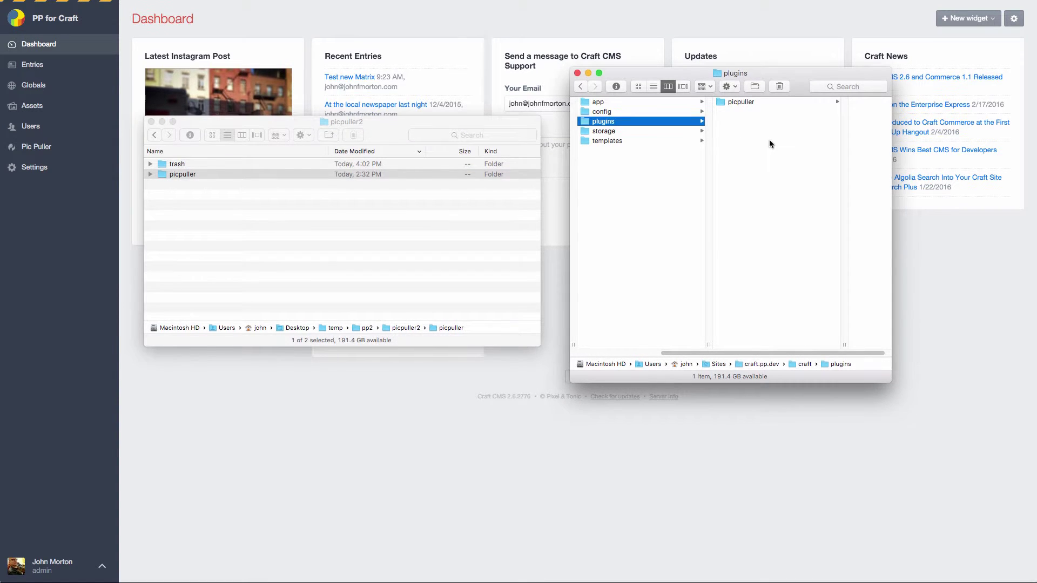
pyautogui.click(723, 102)
pyautogui.moveTo(623, 102); pyautogui.dragTo(180, 160)
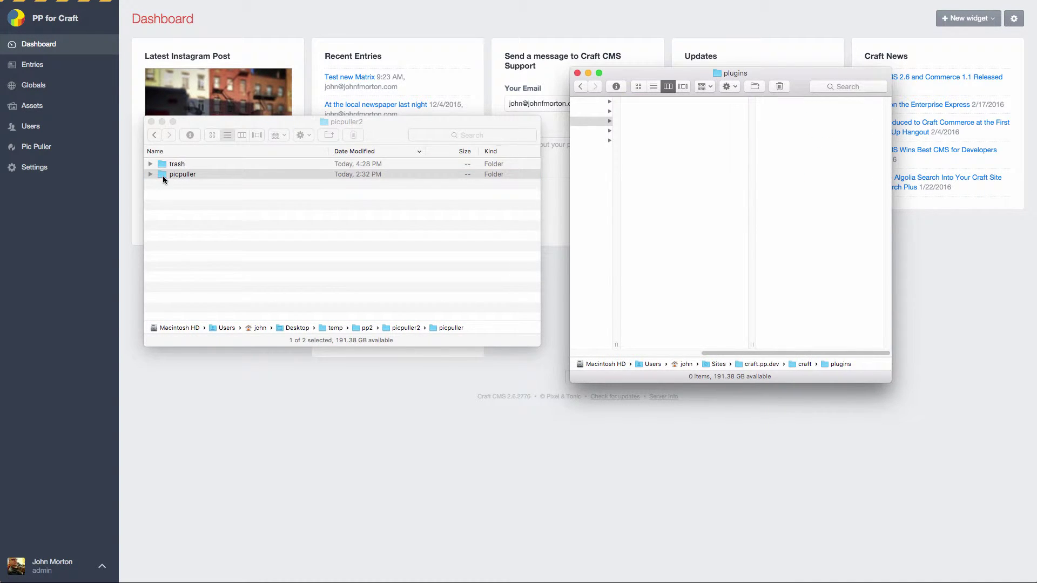
pyautogui.moveTo(242, 173); pyautogui.dragTo(655, 293)
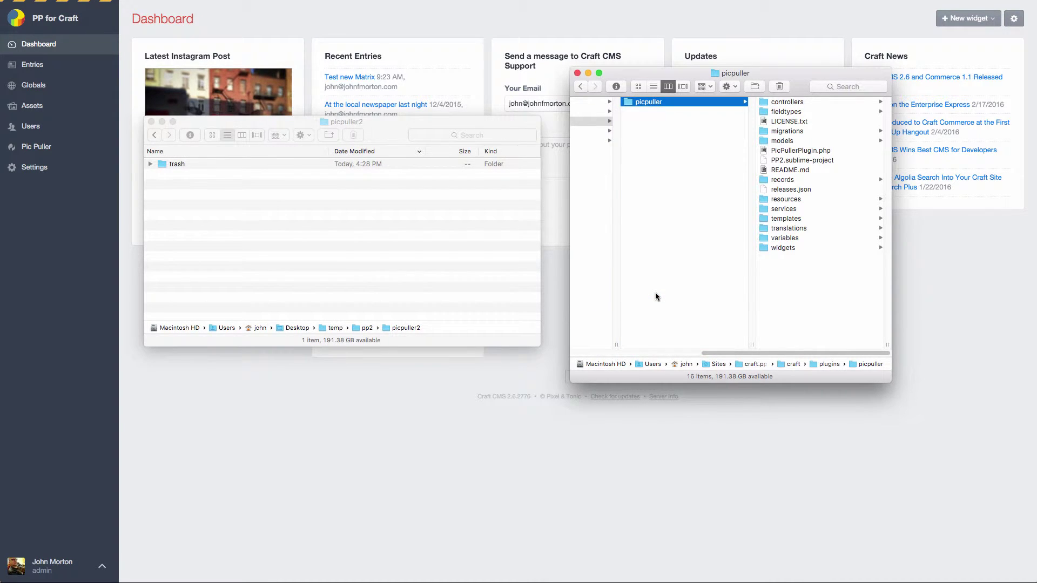
pyautogui.click(419, 449)
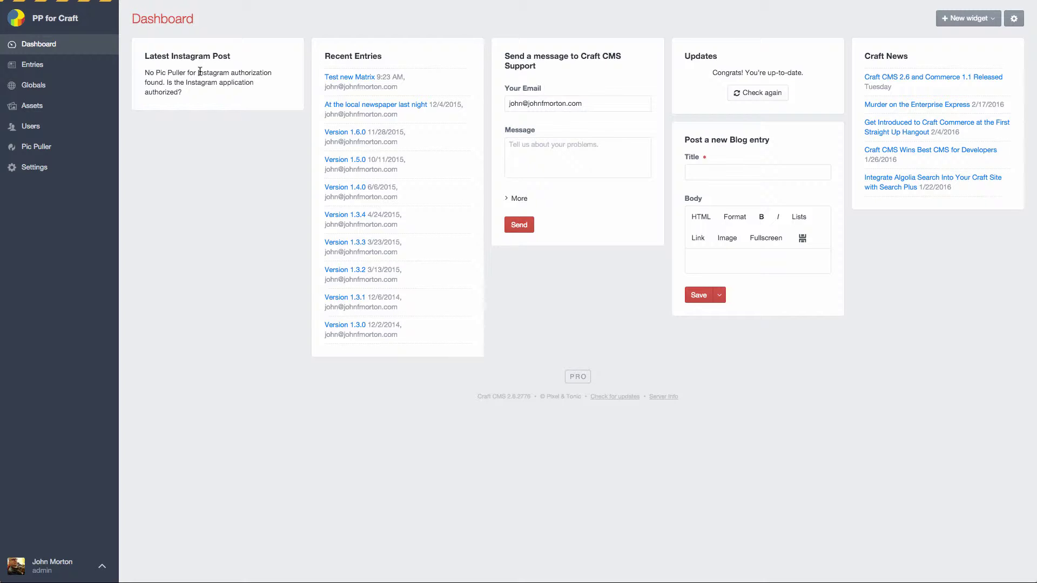
# Open the 'Pic Puller is easy to use' entry, then view the Pic Puller Account page
pyautogui.click(46, 66)
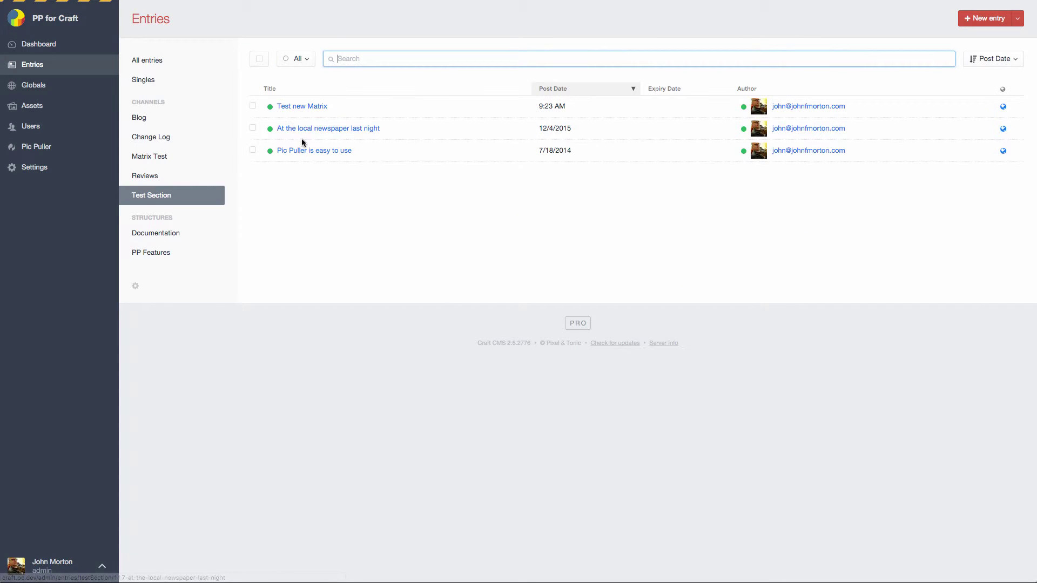
pyautogui.click(298, 151)
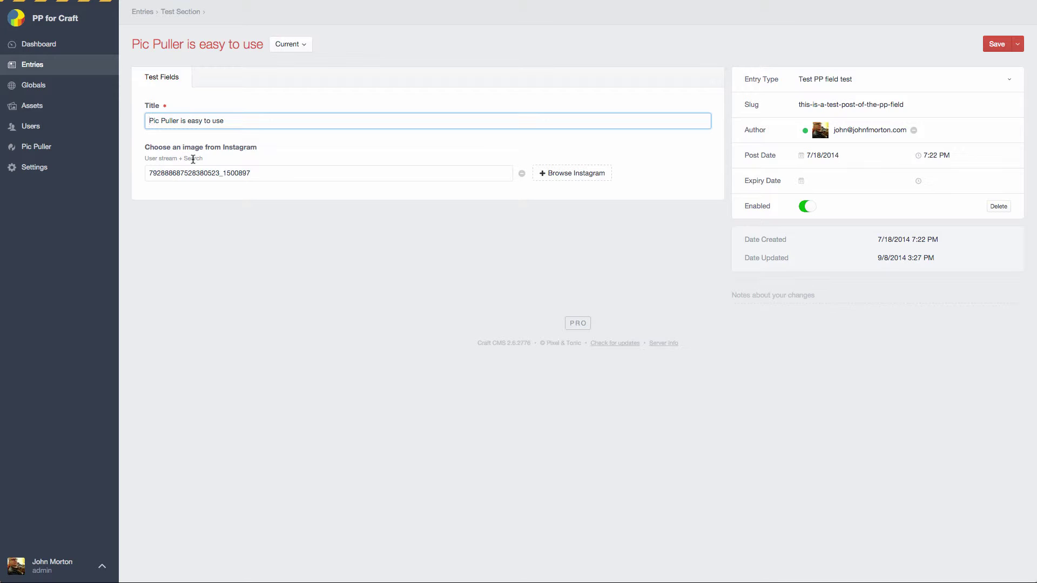
pyautogui.click(61, 146)
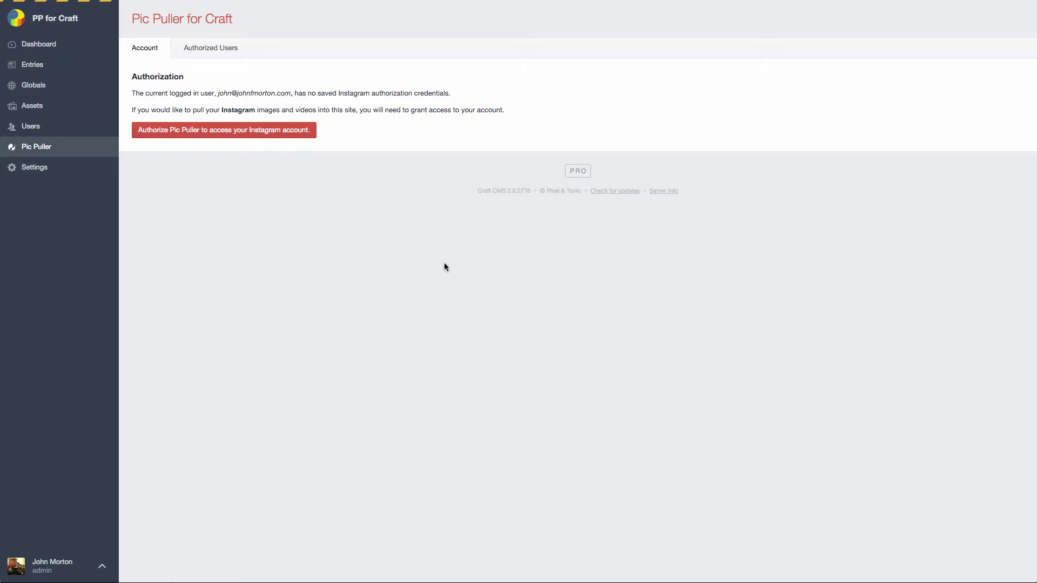
# Authorize Pic Puller 2 to access the Instagram account
pyautogui.click(227, 131)
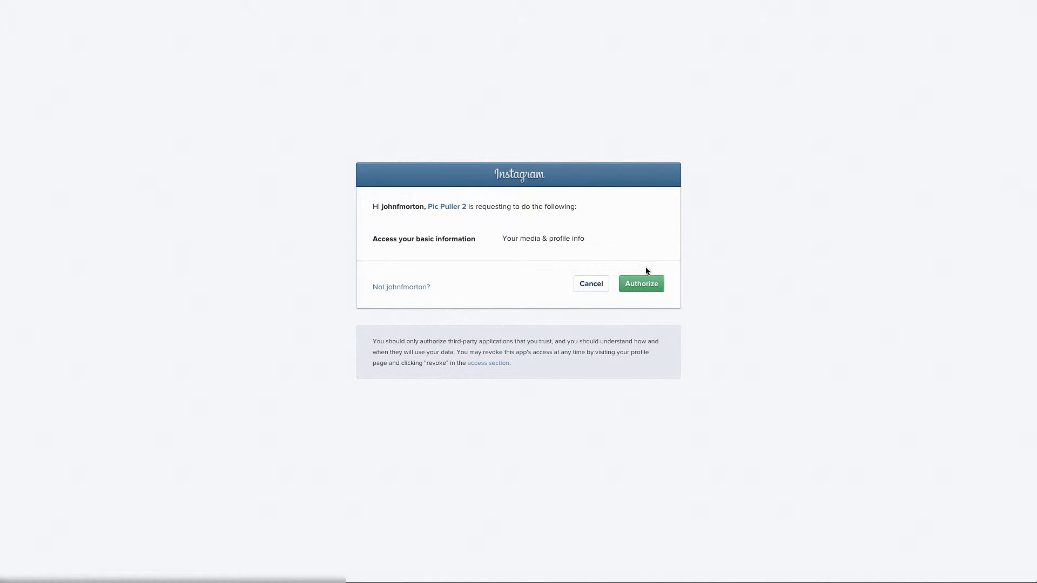
pyautogui.click(644, 284)
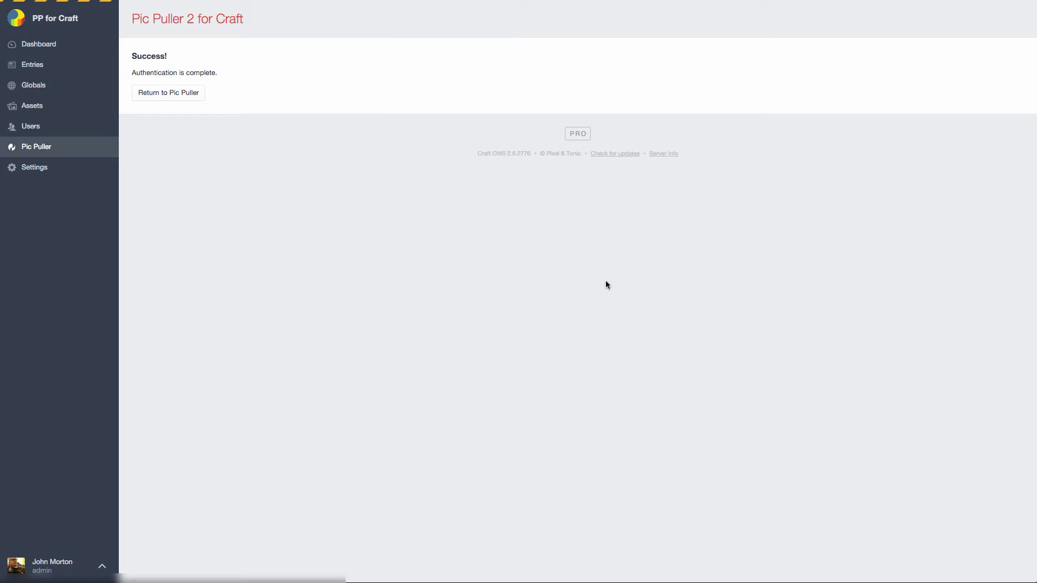
# Confirm the Instagram-authorized user on Pic Puller's Authorized Users and Account tabs, then view Users
pyautogui.click(170, 94)
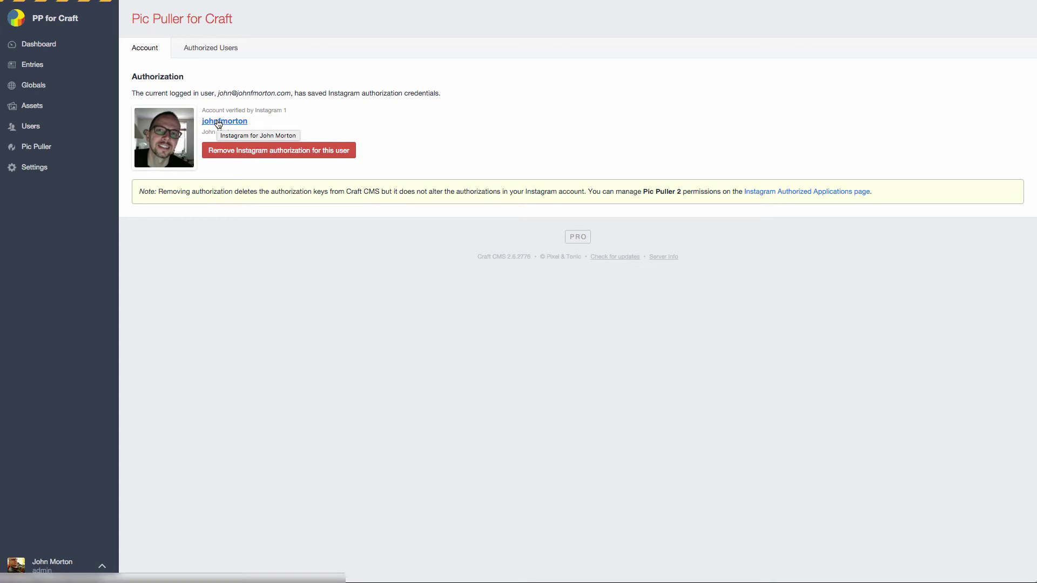
pyautogui.click(213, 49)
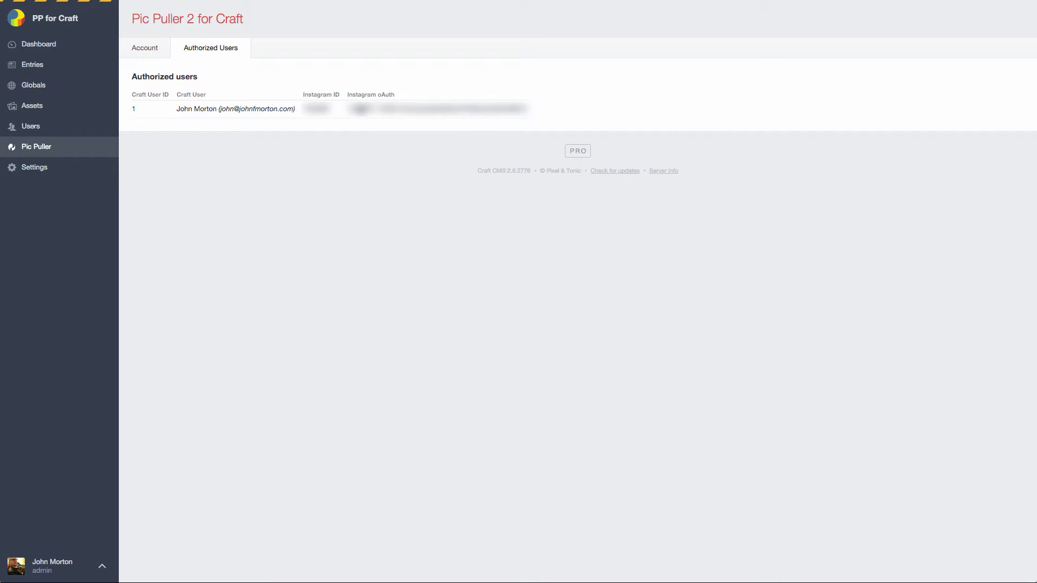
pyautogui.click(152, 49)
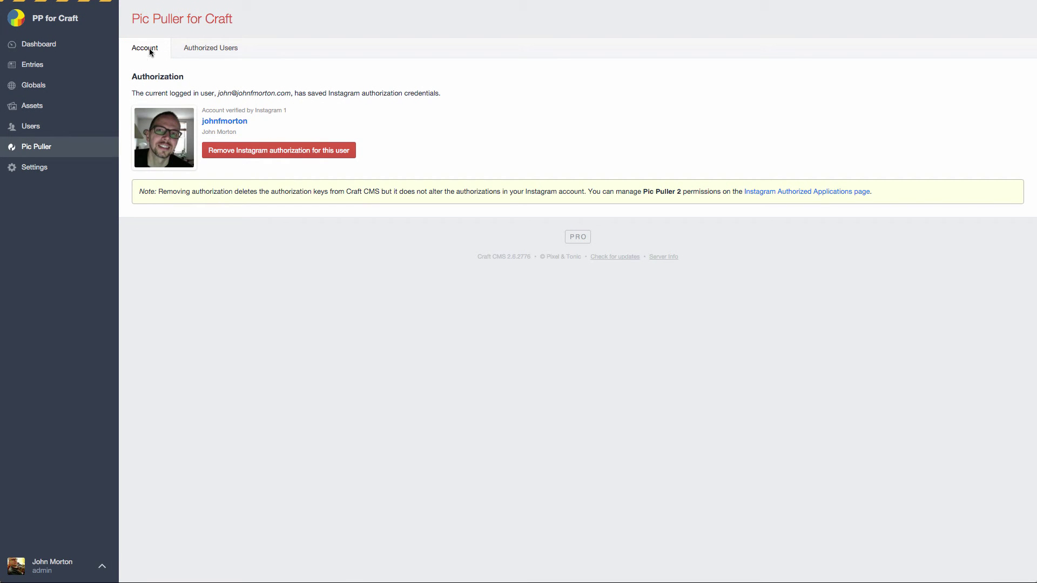
pyautogui.click(33, 127)
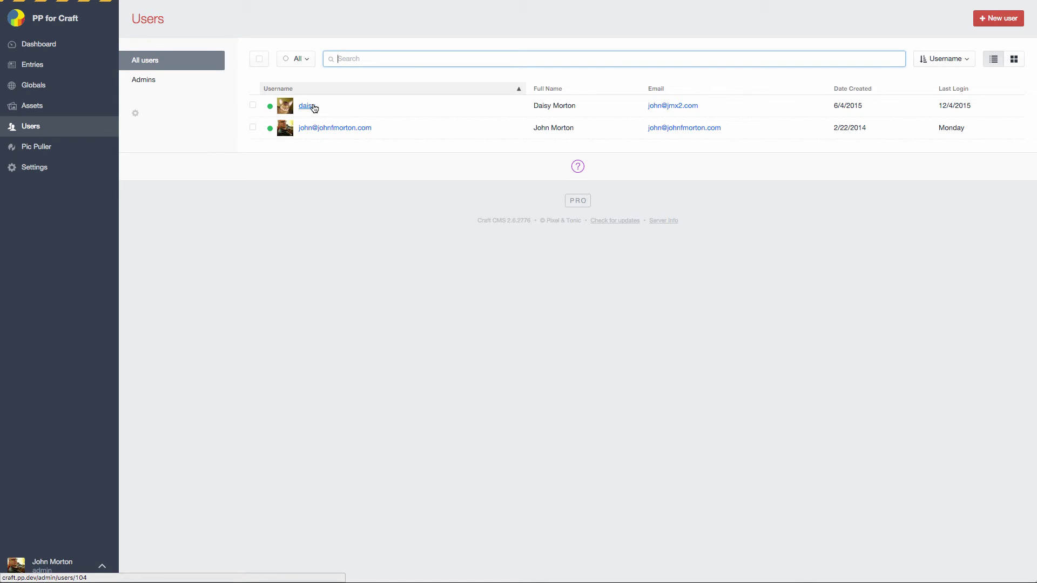
# Check that 'Pic Puller is easy to use' previews its KISS #pinball Instagram image again
pyautogui.click(33, 66)
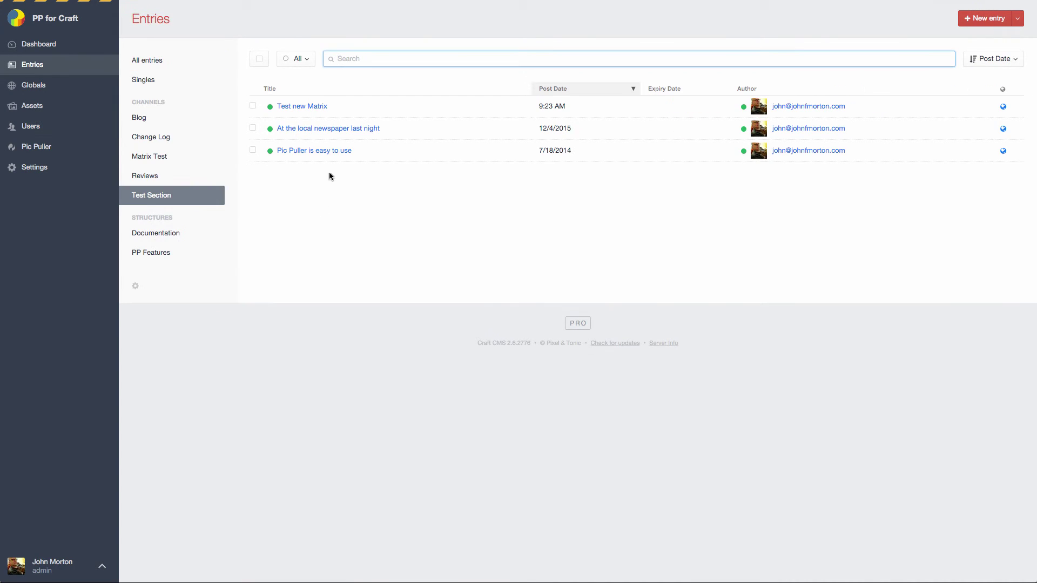
pyautogui.click(312, 153)
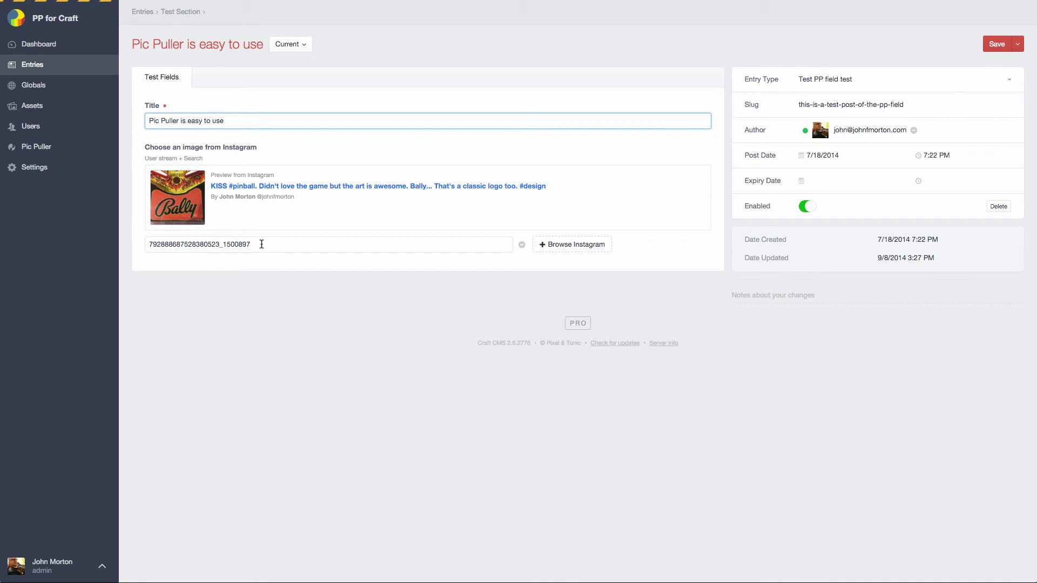
pyautogui.click(206, 392)
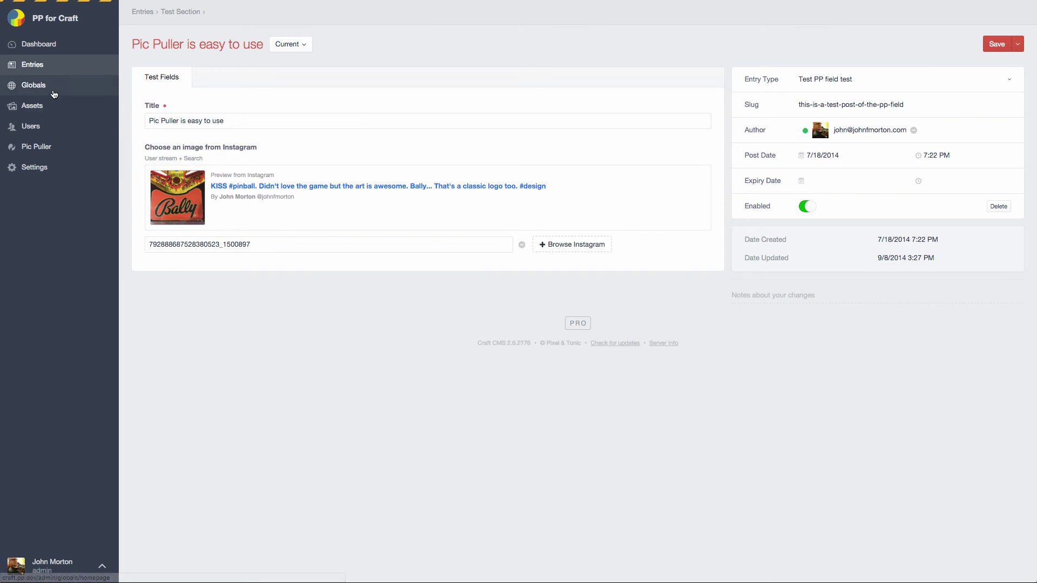
# Open the Pizza entry from the Entries list to check its Instagram image
pyautogui.click(30, 63)
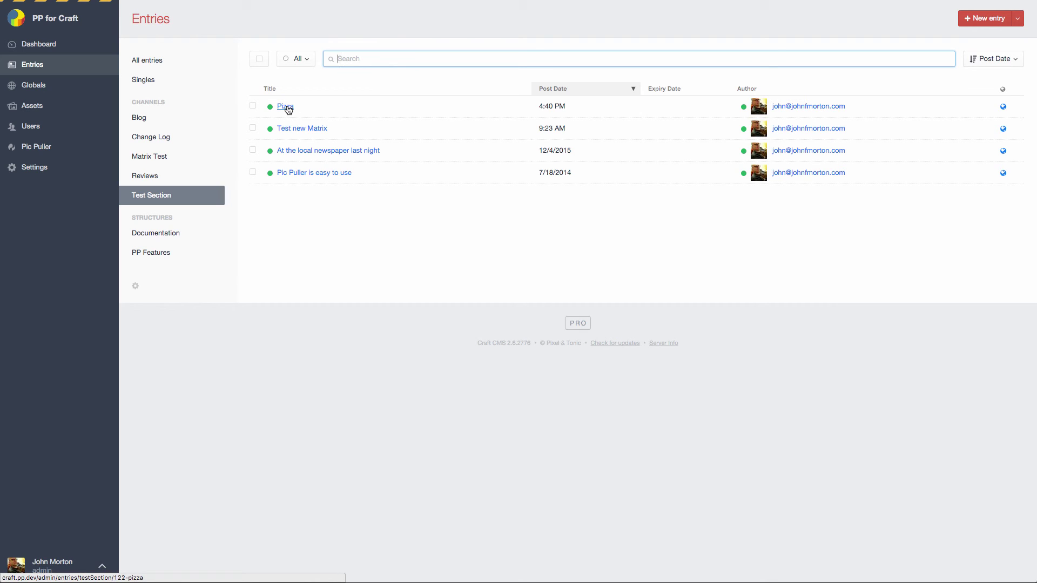
pyautogui.click(286, 107)
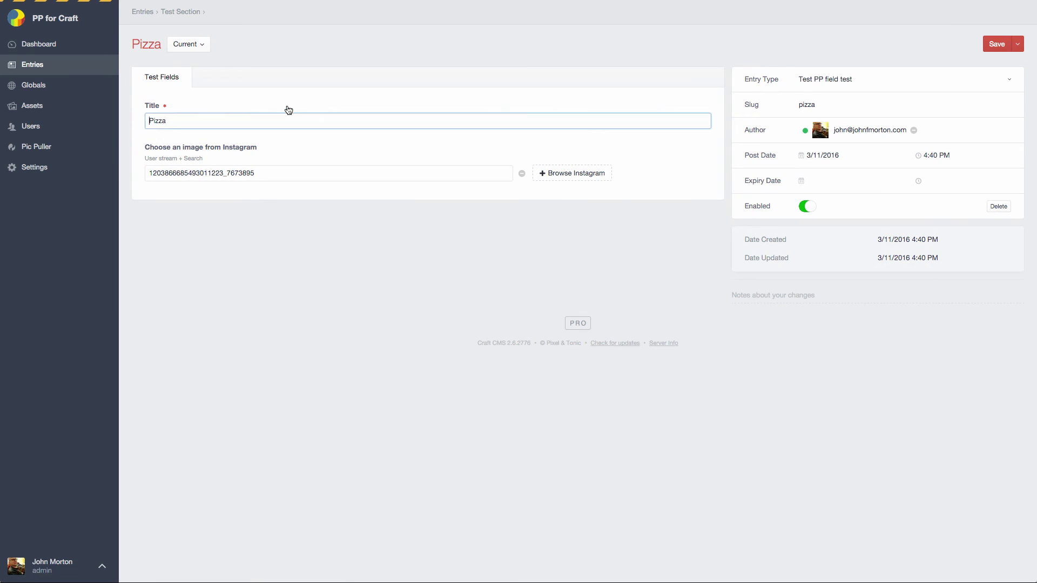